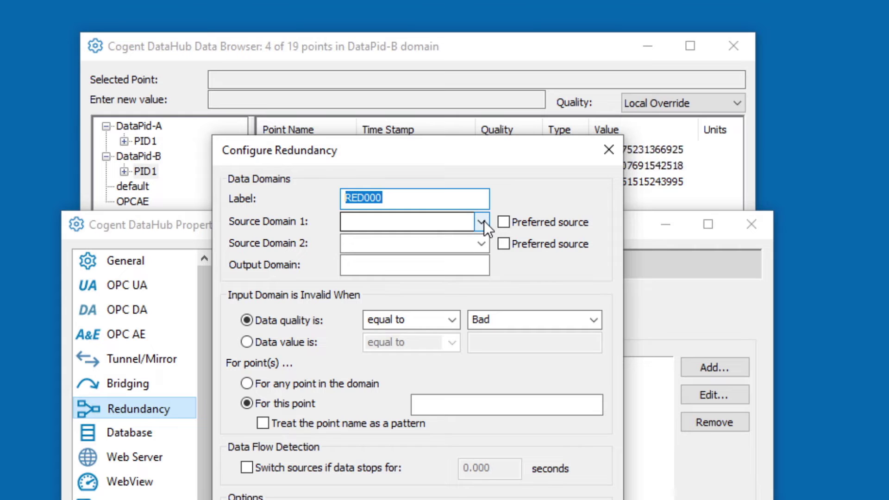
# - Set Source Domain 1 to DataPid-A as the preferred source and Source Domain 2 to DataPid-B
pyautogui.click(455, 238)
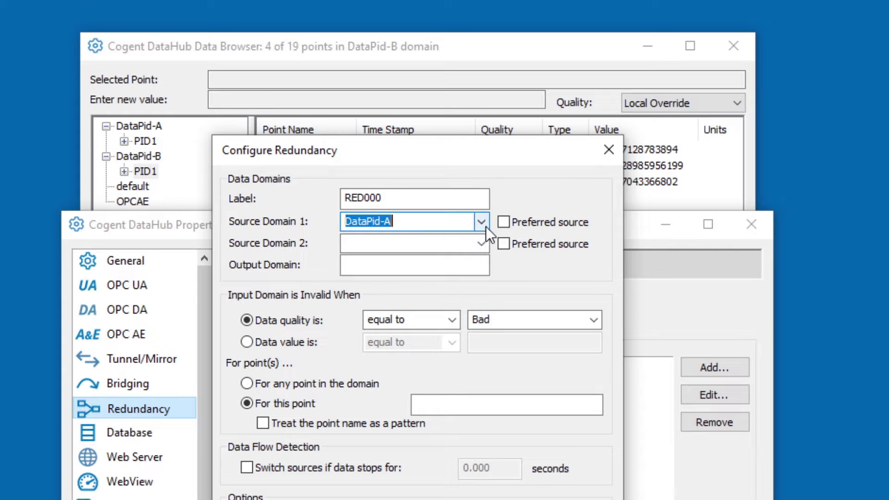
pyautogui.click(504, 222)
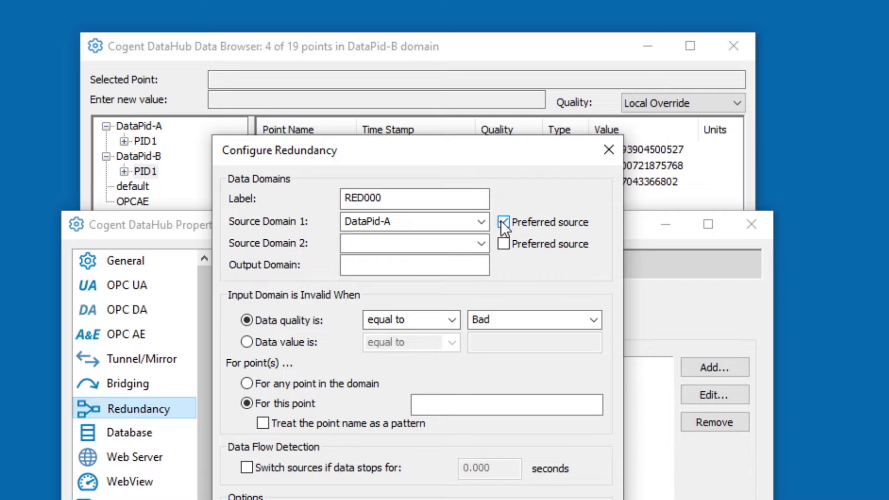
pyautogui.click(482, 243)
pyautogui.click(446, 272)
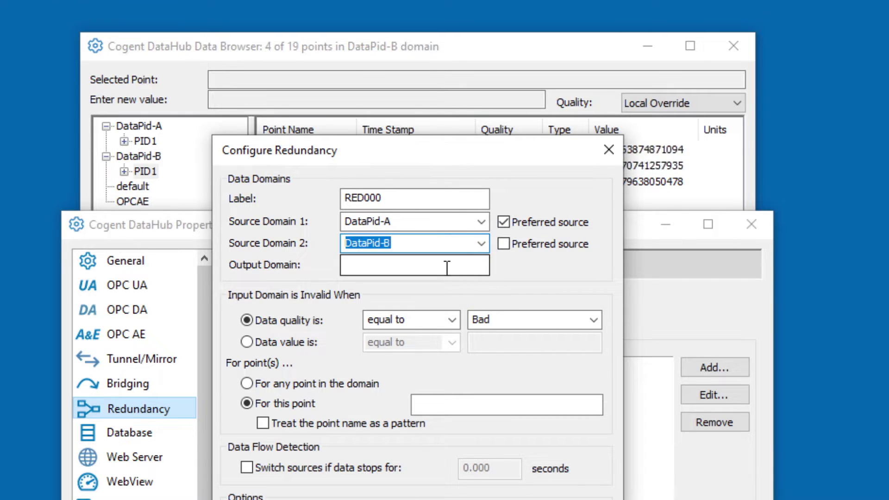
# - Enter DataPid-Out as the output domain of the redundancy set
pyautogui.click(447, 268)
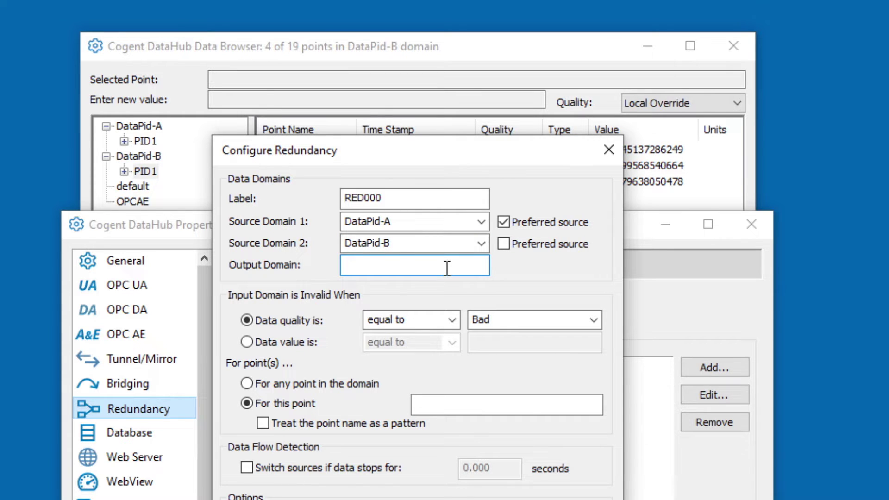
pyautogui.write('Data')
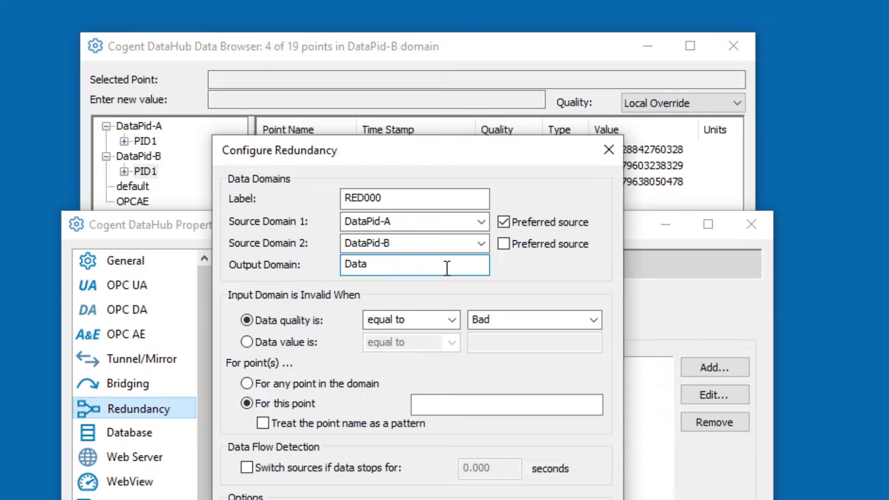
pyautogui.write('Pid-')
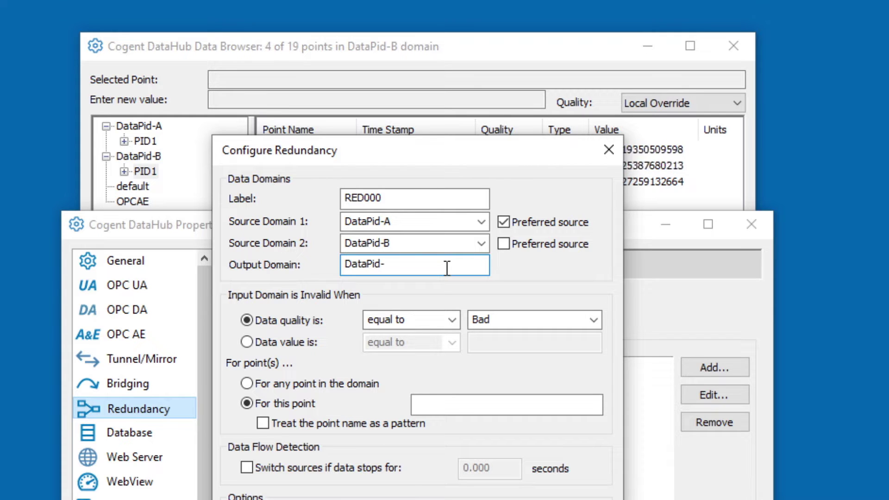
pyautogui.write('Out')
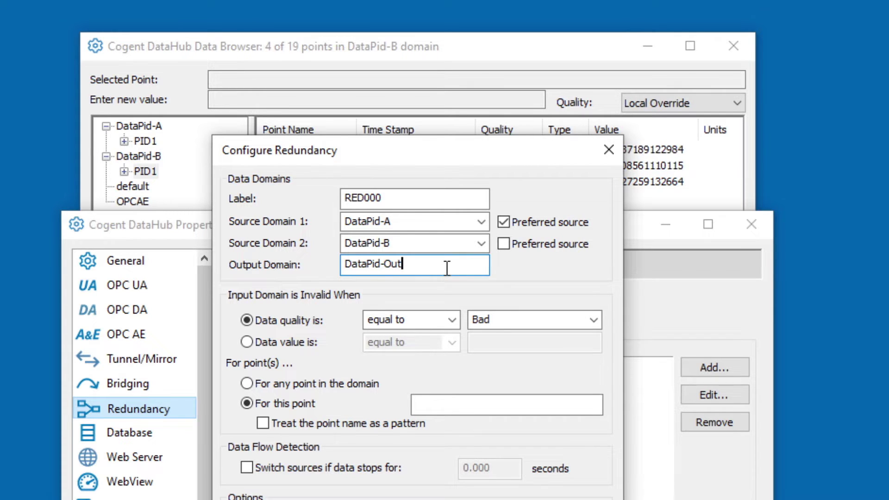
# - Make the input domain invalid when the data quality is not equal to Good
pyautogui.click(504, 323)
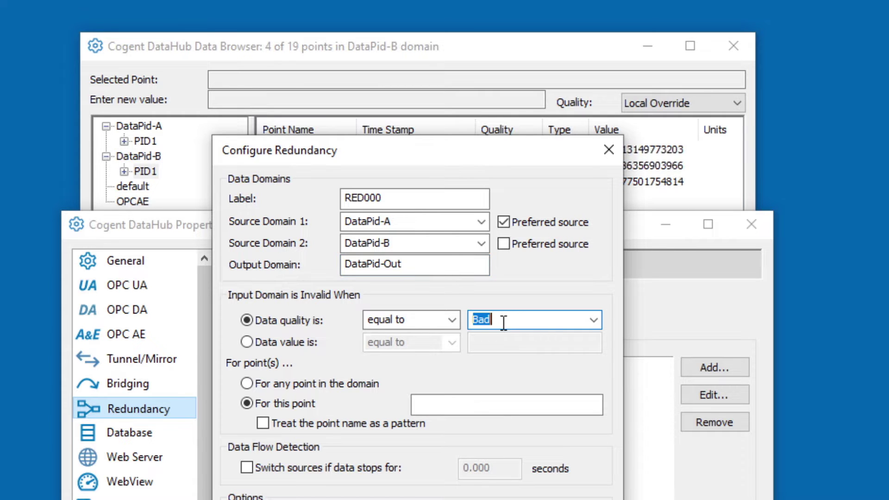
pyautogui.click(590, 321)
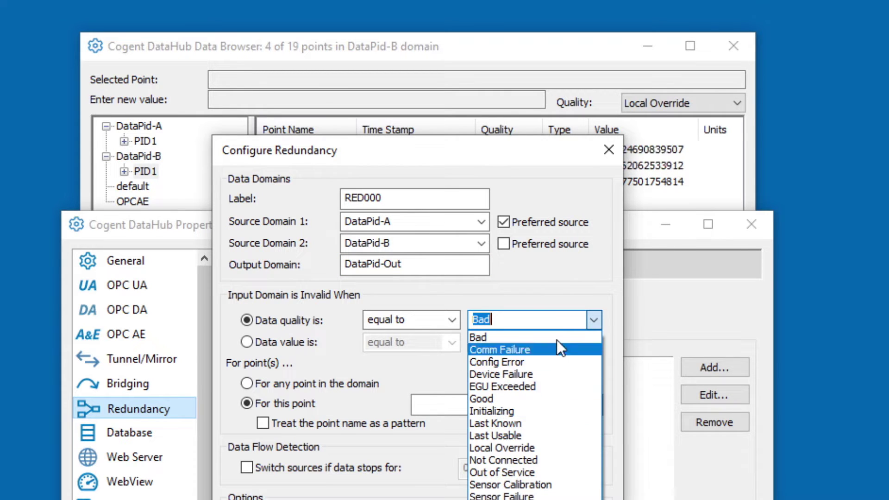
pyautogui.click(522, 399)
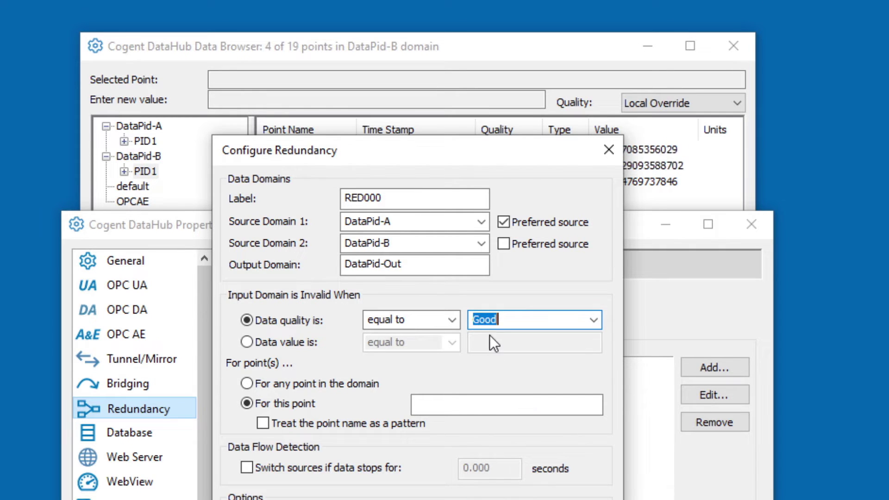
pyautogui.click(454, 315)
pyautogui.click(437, 350)
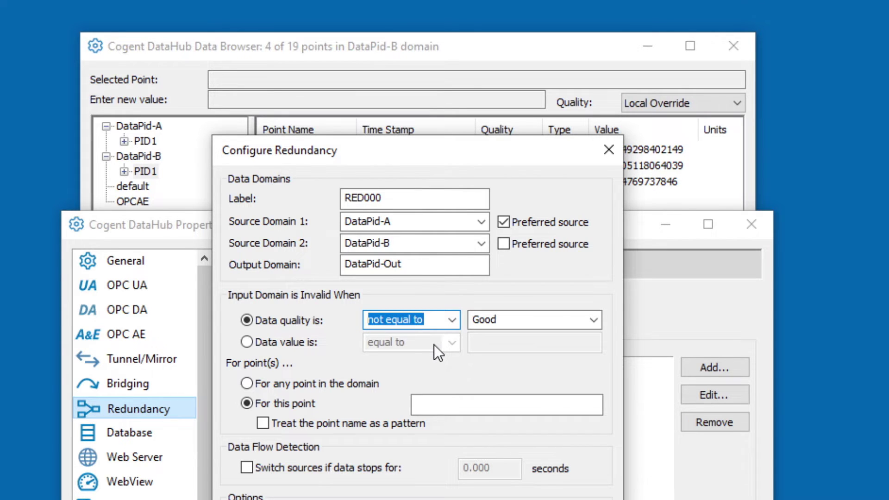
# - Apply the invalidity condition to the single point PID1.Pv
pyautogui.click(247, 383)
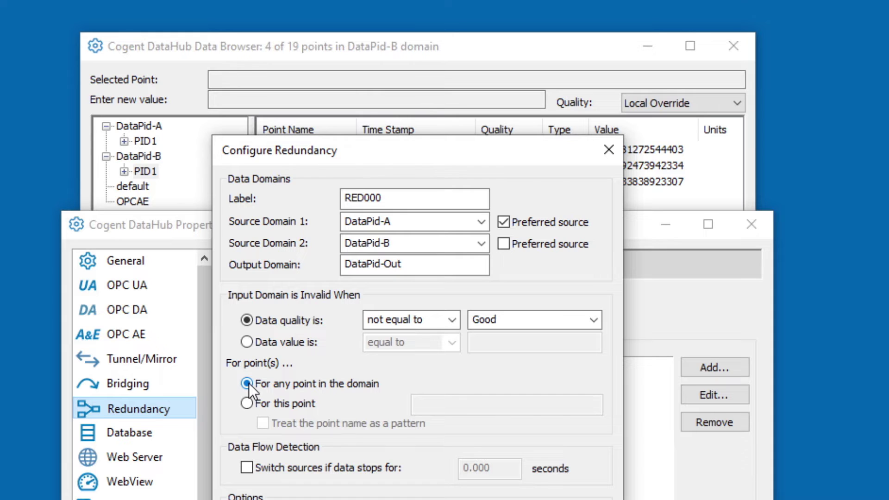
pyautogui.click(247, 403)
pyautogui.click(420, 401)
pyautogui.write('PID1.')
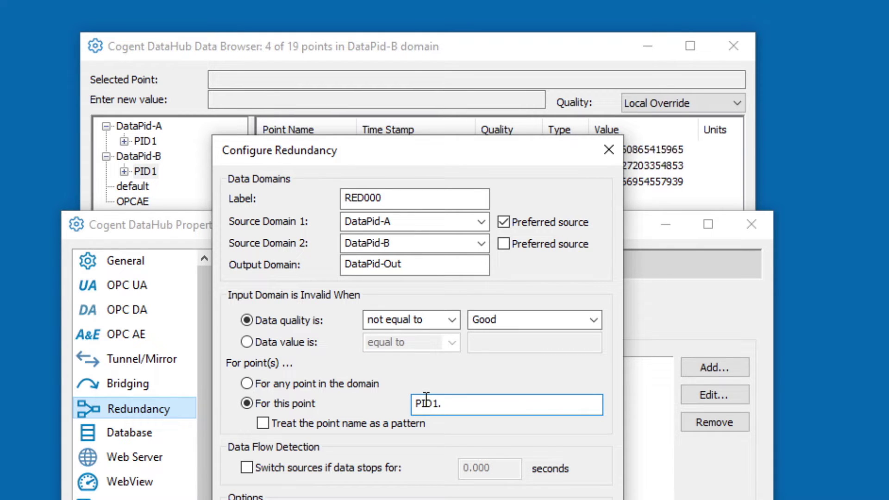
pyautogui.write('Pv')
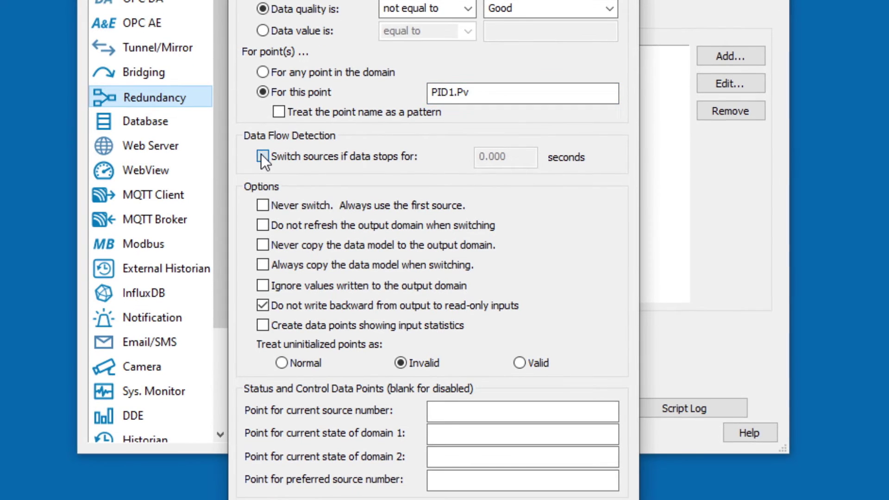
# - Turn on switching sources when data stops and set the delay to 2.000 seconds
pyautogui.click(254, 321)
pyautogui.click(481, 156)
pyautogui.press('Delete')
pyautogui.write('2')
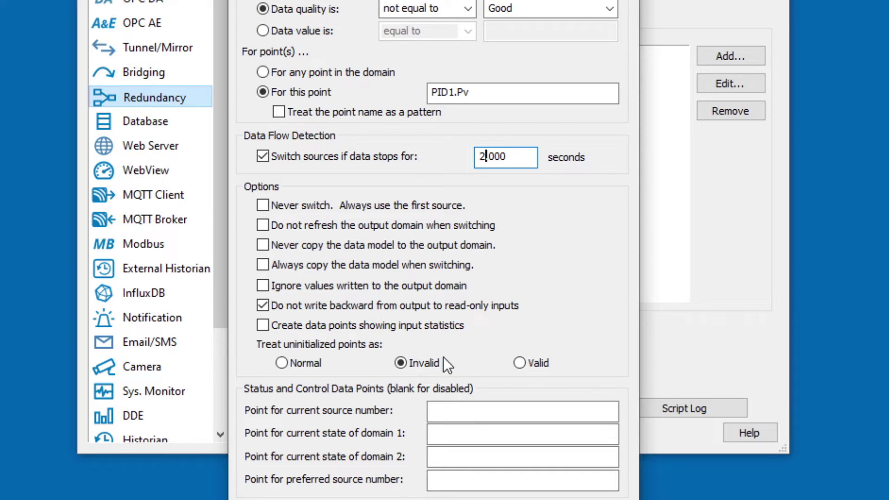
# - Name the current source number point _Source and the domain 1 state point _Domain-A
pyautogui.click(452, 410)
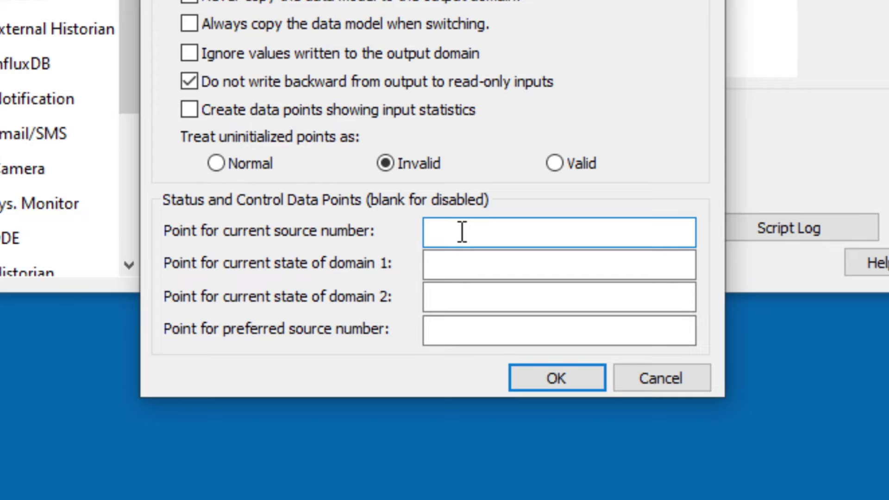
pyautogui.write('_Source')
pyautogui.press('Tab')
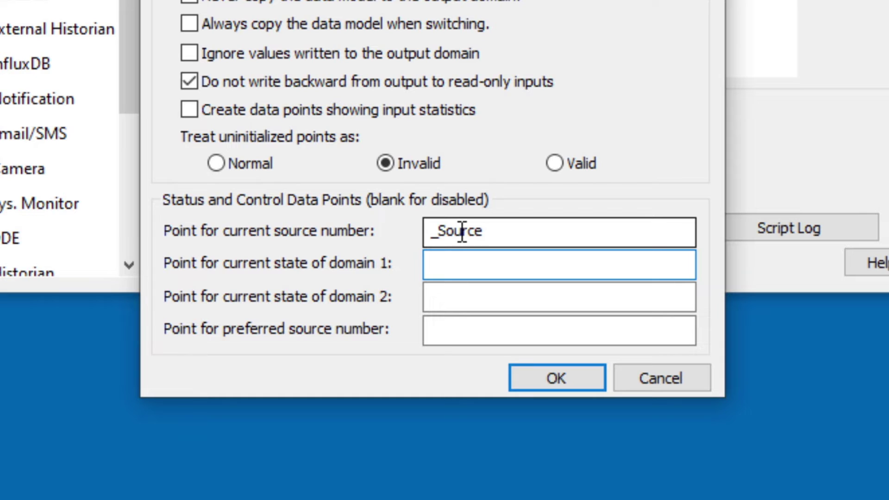
pyautogui.write('_Domain-')
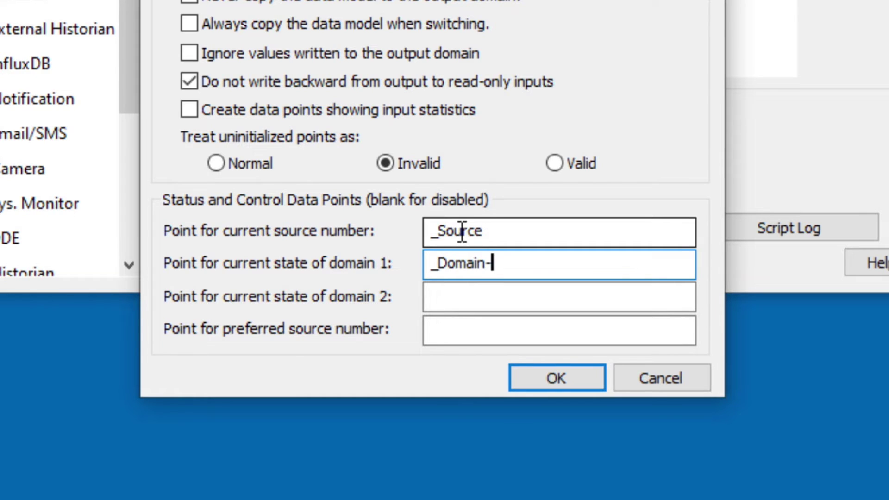
pyautogui.write('A')
pyautogui.press('Tab')
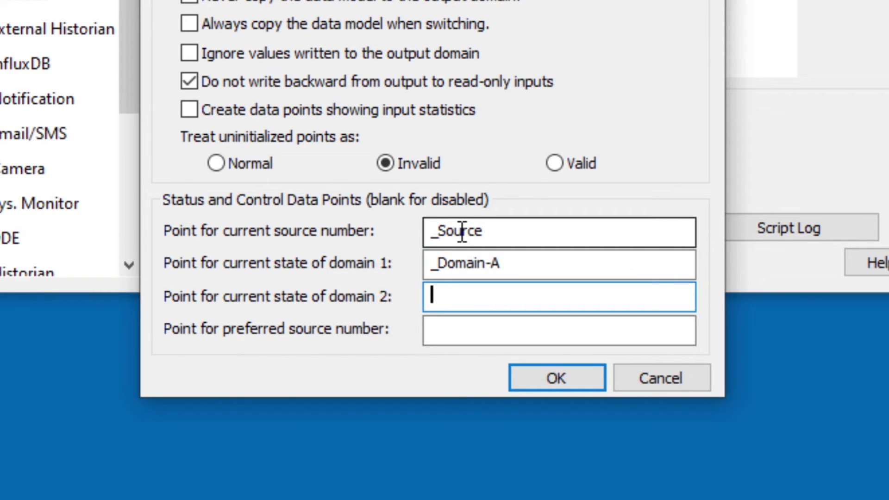
# - Name the domain 2 state point _Domain-B and the preferred source number point _Preferred, and save the redundancy set
pyautogui.write('_Domain')
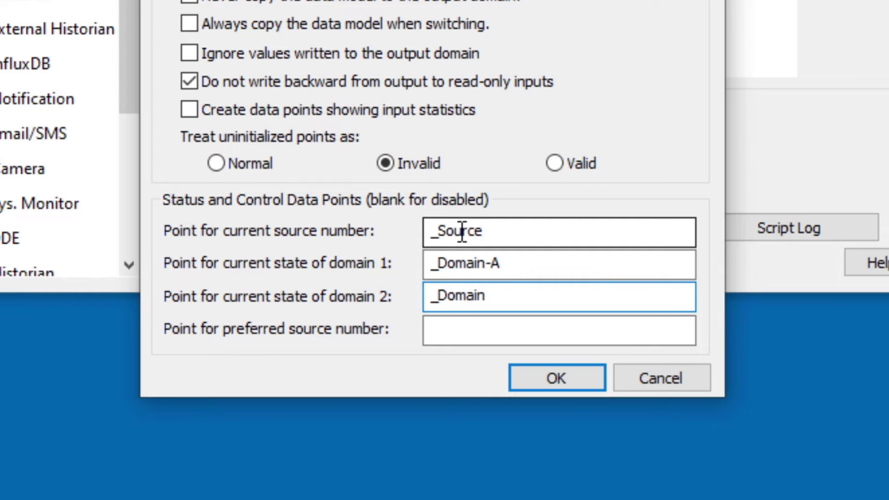
pyautogui.write('-B')
pyautogui.press('Tab')
pyautogui.write('_Preff')
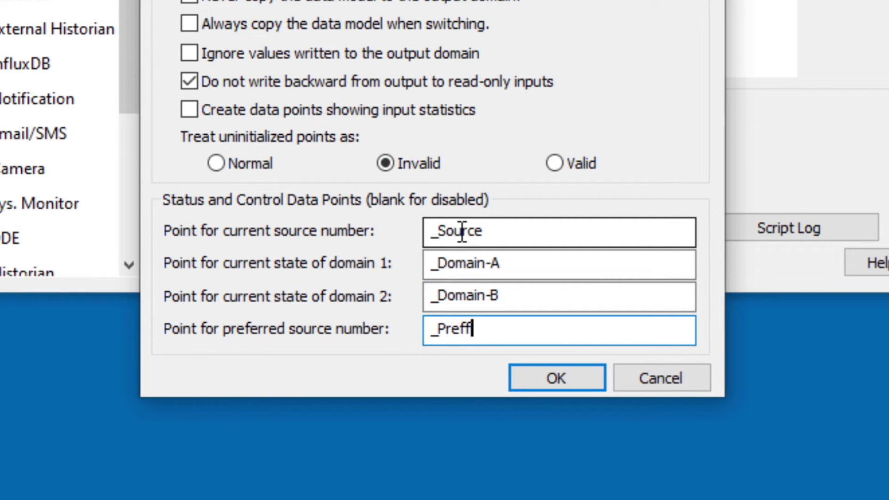
pyautogui.press('BackSpace')
pyautogui.write('erred')
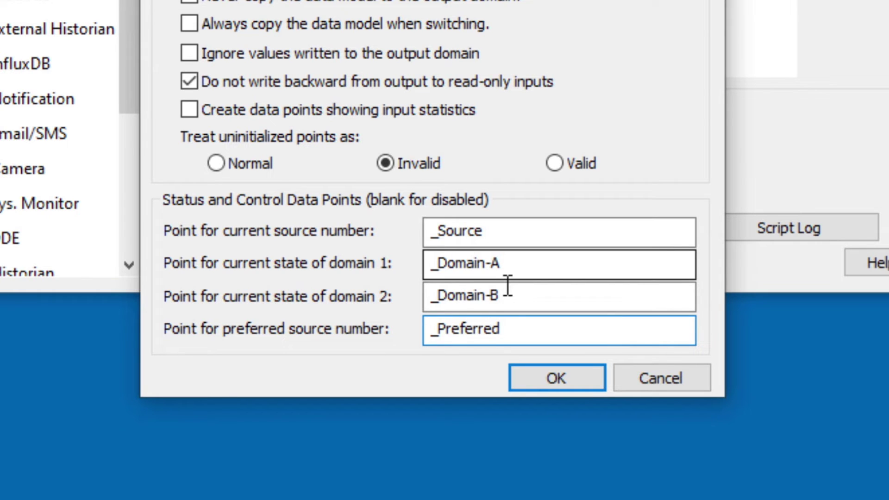
pyautogui.click(535, 378)
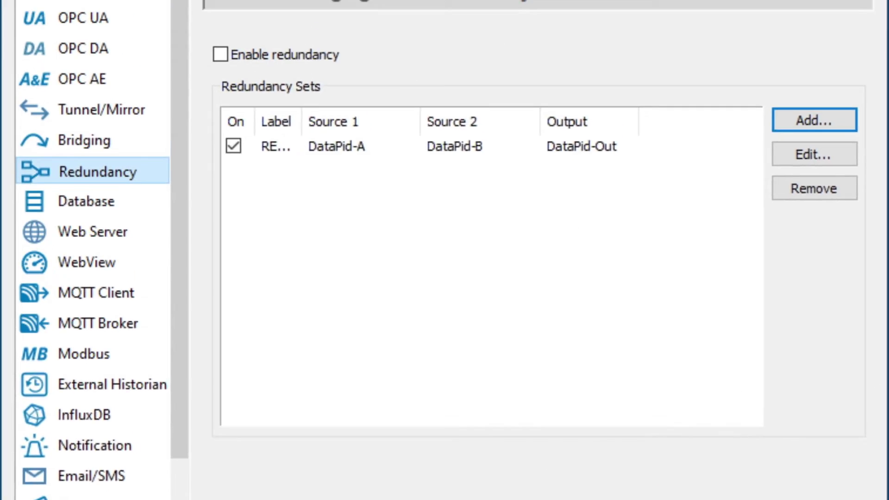
# - Show the points of the DataPid-Out domain in the Data Browser
pyautogui.click(258, 340)
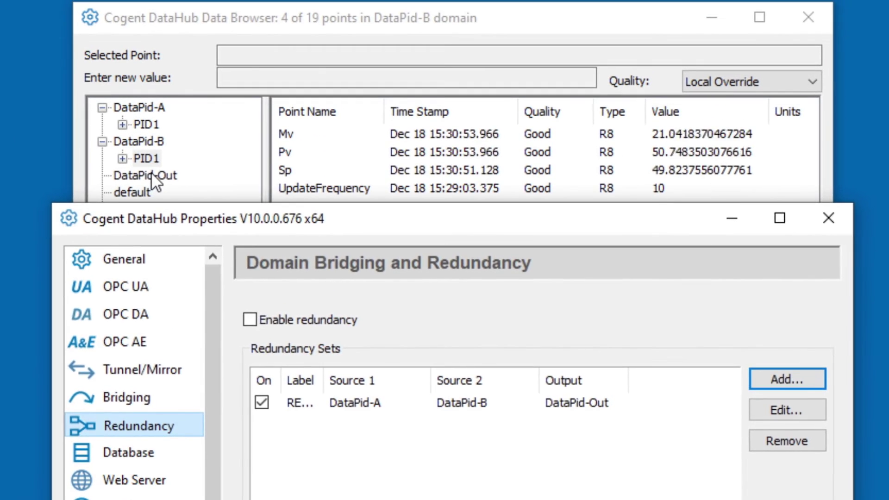
pyautogui.click(145, 175)
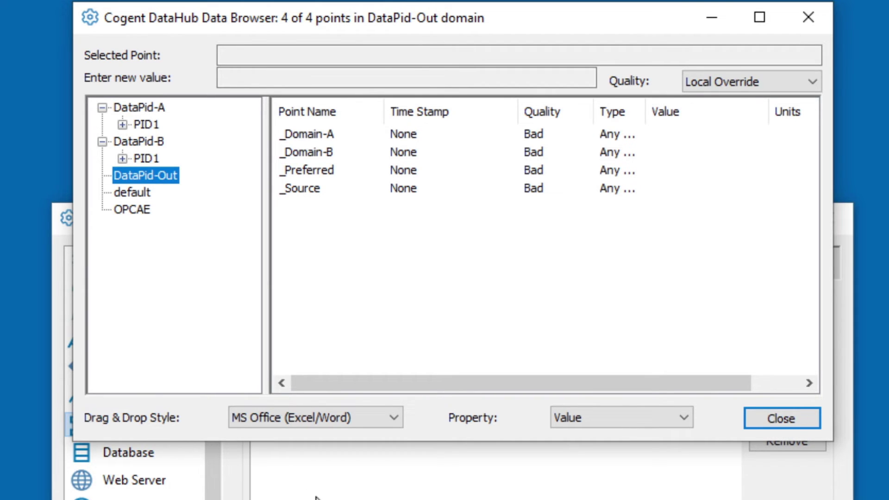
# - Enable redundancy in the DataHub properties and apply the settings
pyautogui.click(267, 477)
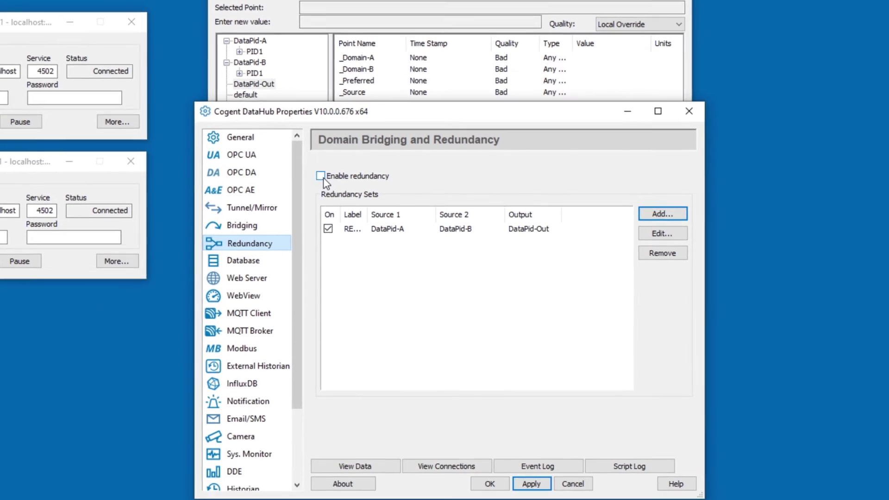
pyautogui.click(321, 176)
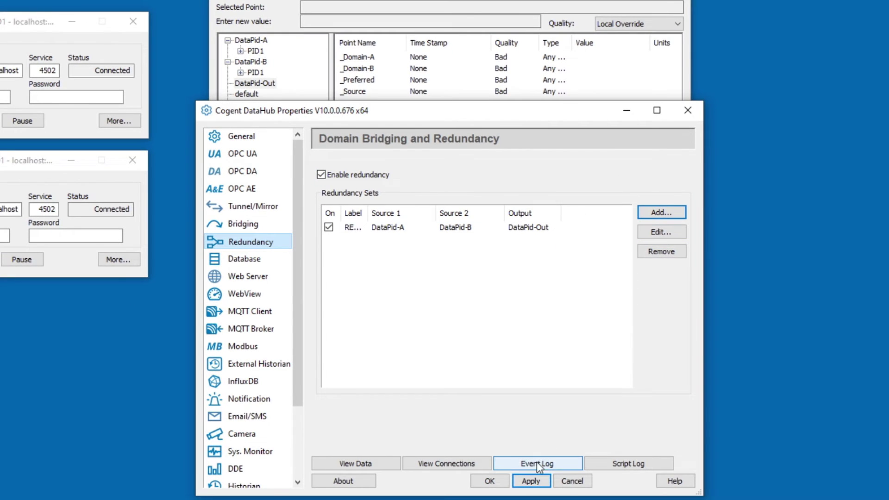
pyautogui.click(541, 481)
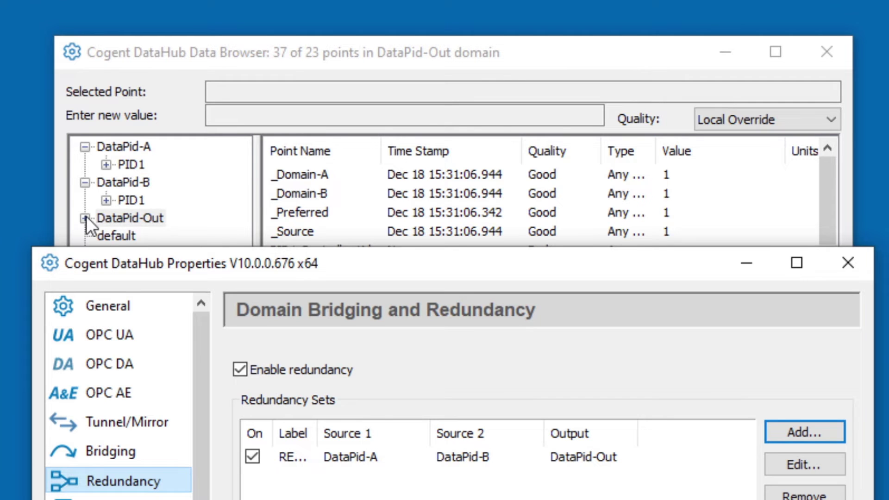
# - Expand the DataPid-Out domain to show its status points, and disconnect the DataPid-A simulator
pyautogui.click(85, 218)
pyautogui.click(128, 241)
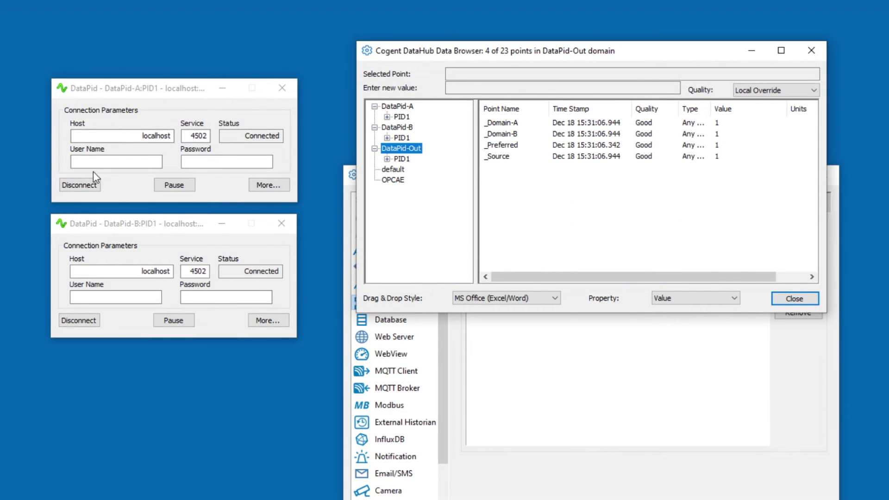
pyautogui.click(79, 185)
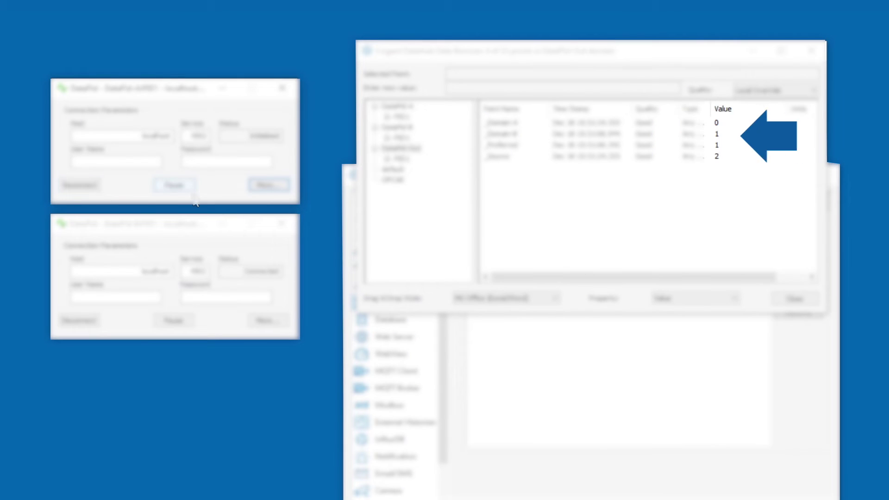
# - Compare the PID1 point values and quality in the DataPid-Out, DataPid-A and DataPid-B domains
pyautogui.click(401, 159)
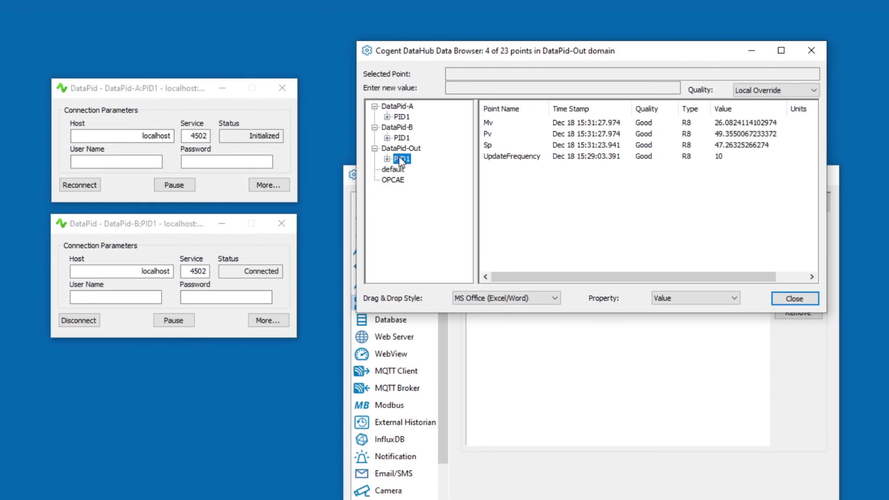
pyautogui.click(401, 116)
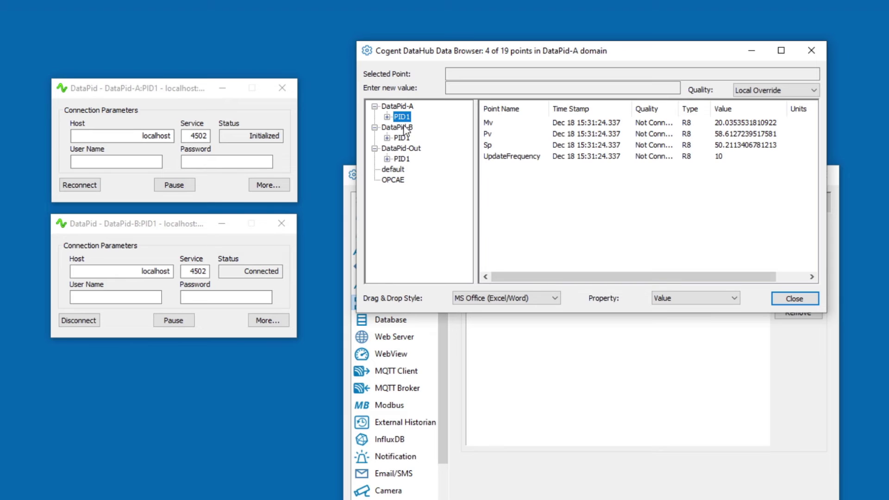
pyautogui.click(402, 138)
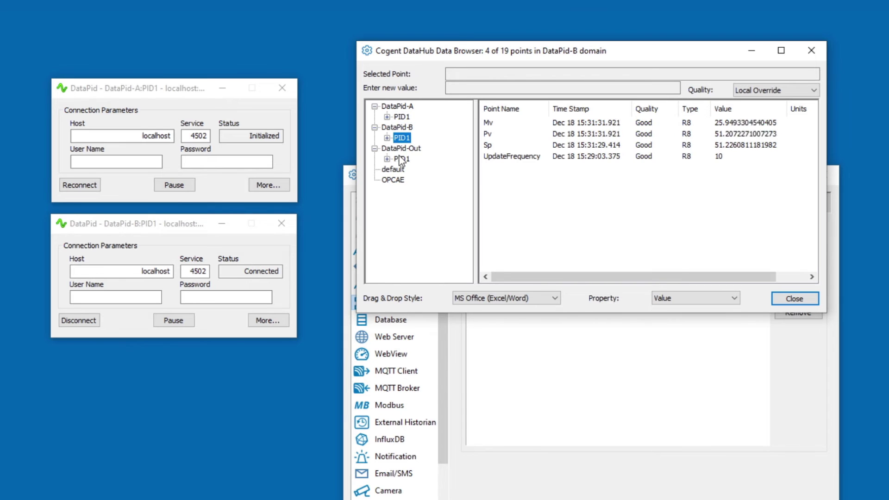
pyautogui.click(402, 159)
# - Display the DataPid-Out status points and reconnect the DataPid-A simulator
pyautogui.click(399, 148)
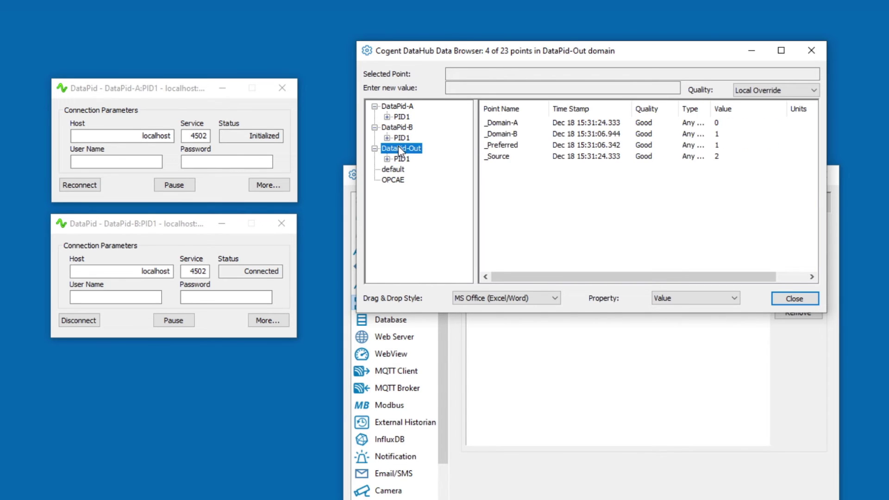
pyautogui.click(96, 185)
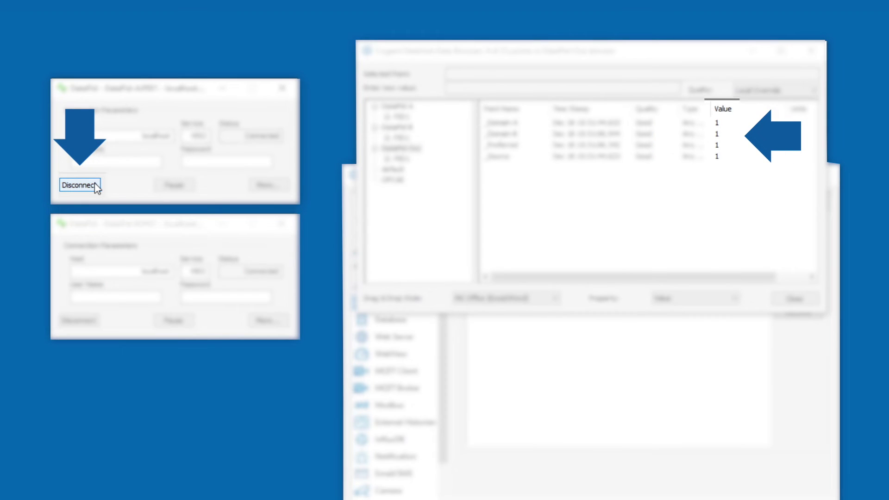
# - Disconnect the DataPid-A simulator and reconnect it to test failover against the DataPid-Out status points
pyautogui.click(96, 186)
pyautogui.click(96, 186)
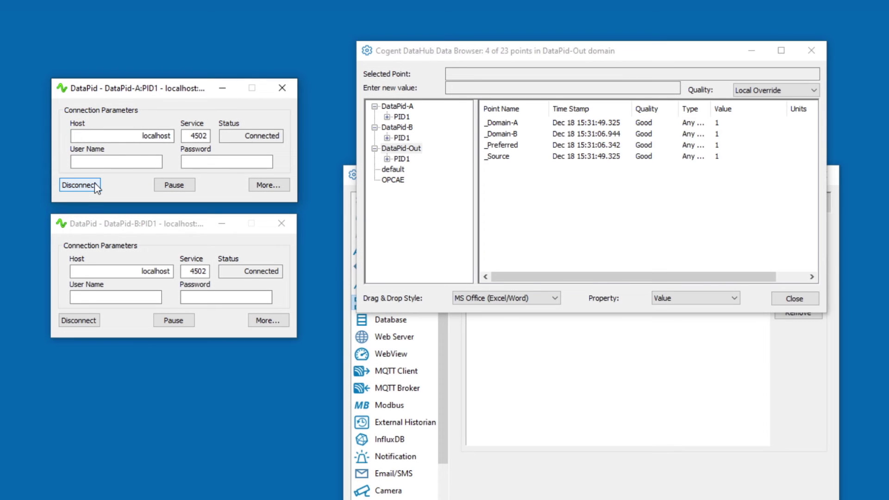
# - Display the PID1 points of the DataPid-Out domain, and pause and restart the DataPid-A simulator's data
pyautogui.click(401, 160)
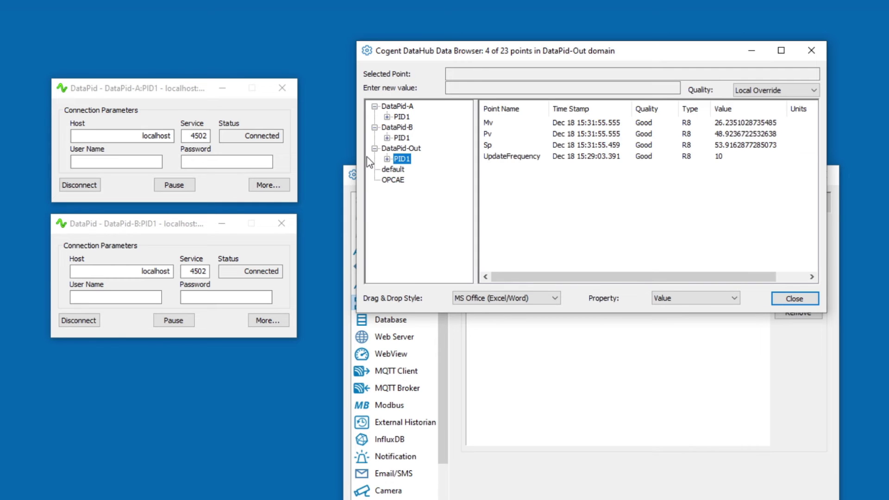
pyautogui.click(174, 185)
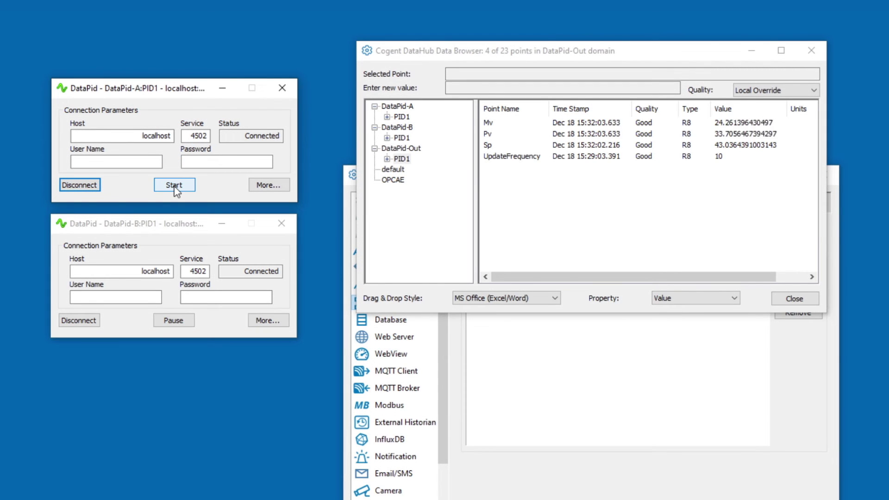
pyautogui.click(174, 185)
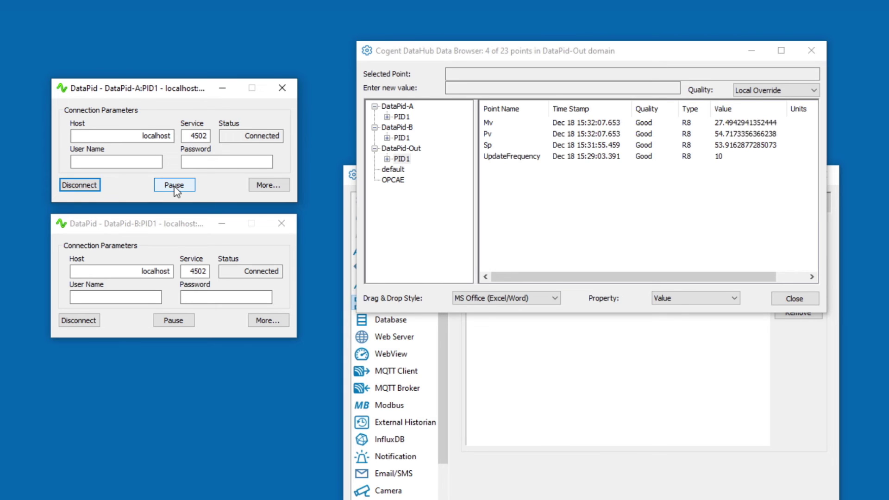
# - Pause the DataPid-A data, display the DataPid-Out status points, restart the data, and repeat the pause and restart once
pyautogui.click(174, 185)
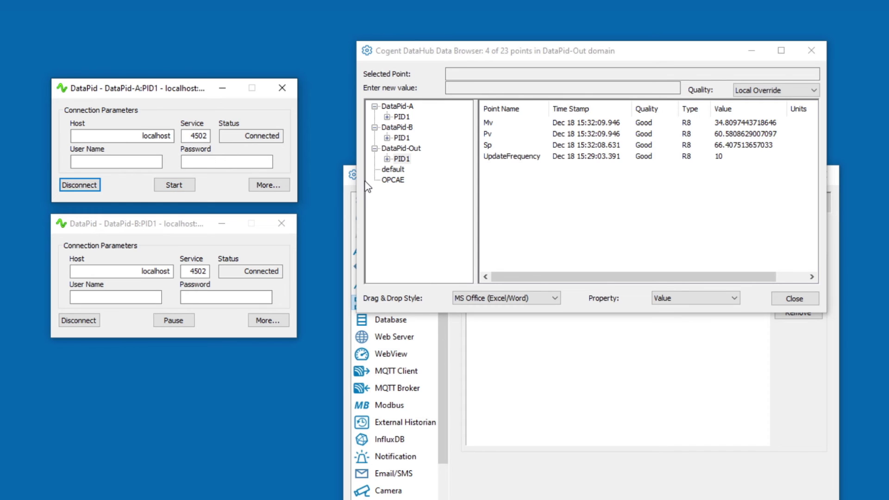
pyautogui.click(395, 149)
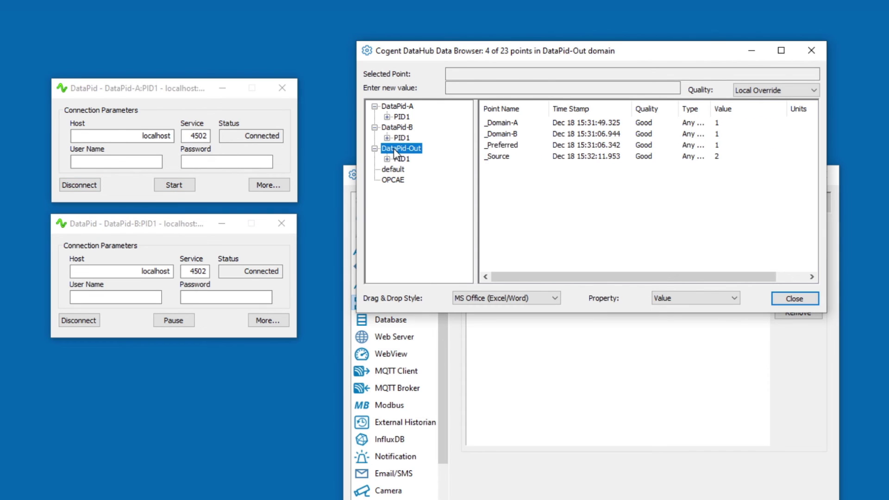
pyautogui.click(167, 186)
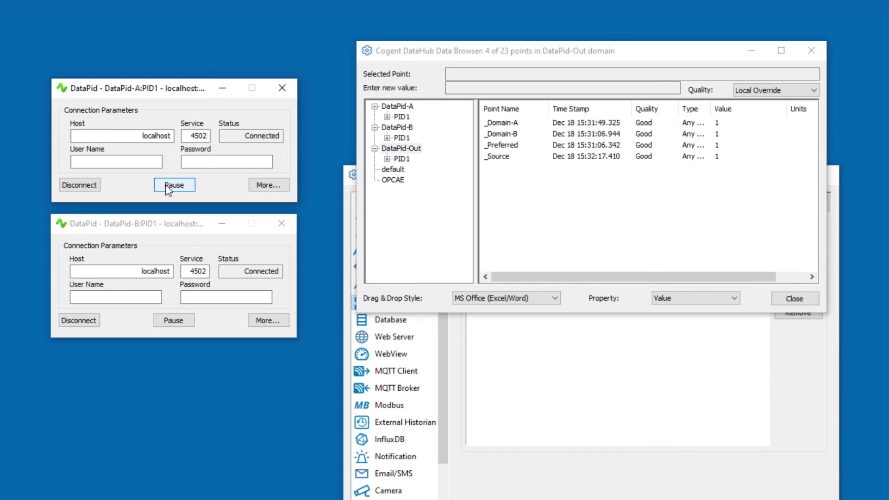
pyautogui.click(168, 186)
pyautogui.click(168, 186)
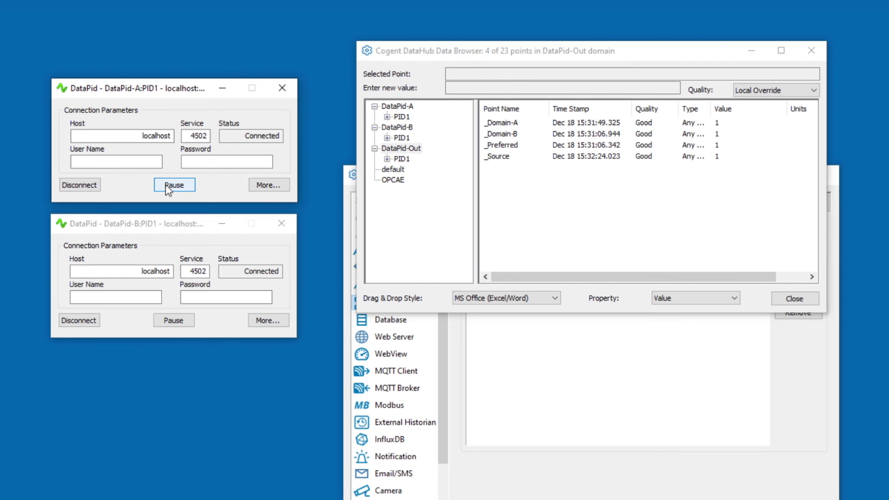